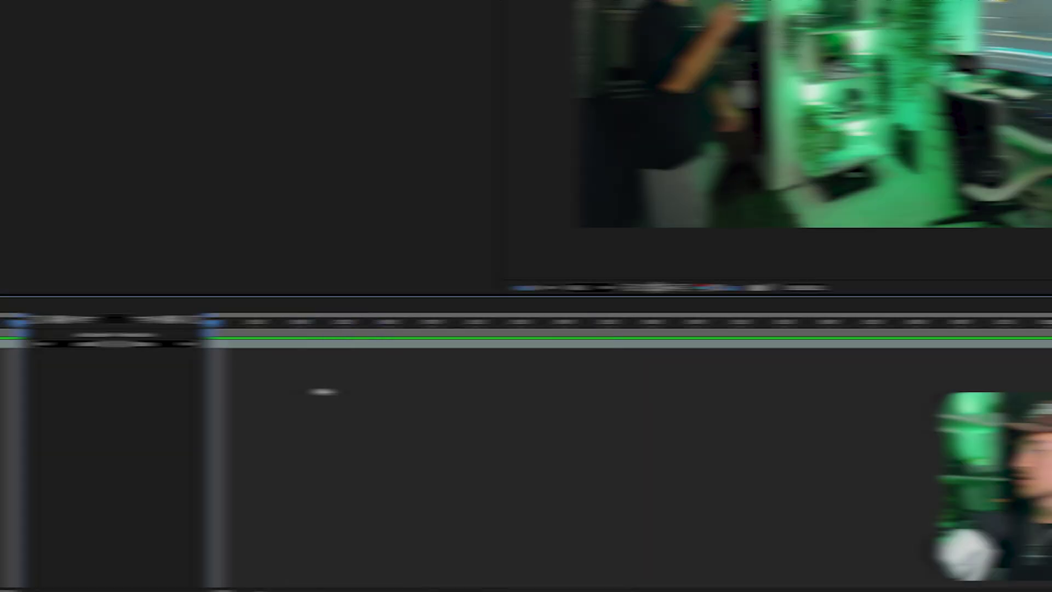
# Add a Null 1 layer above the room footage via New > Null Object.
pyautogui.rightClick(428, 411)
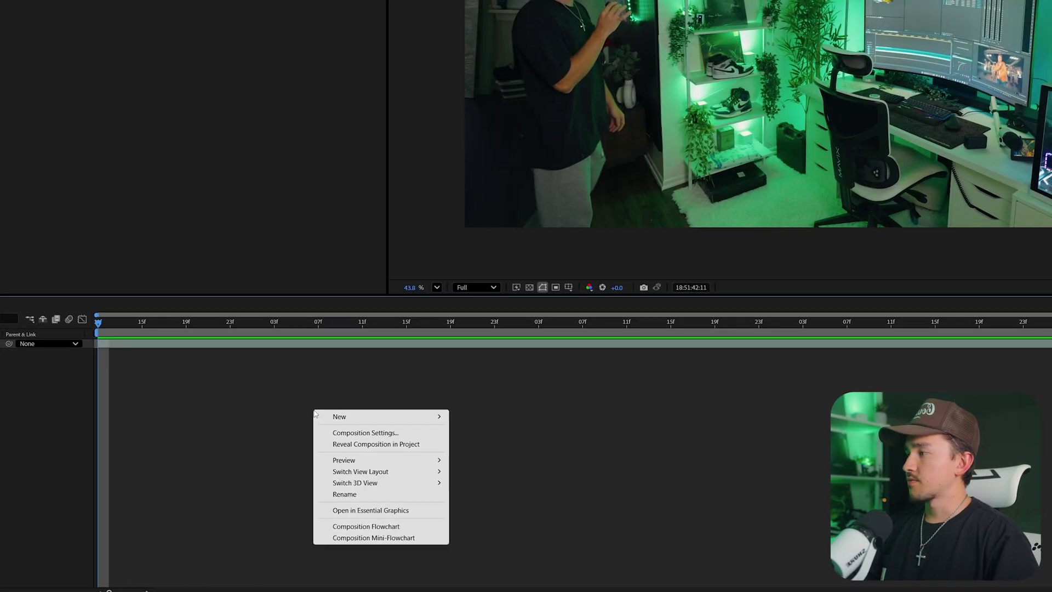
pyautogui.moveTo(365, 418)
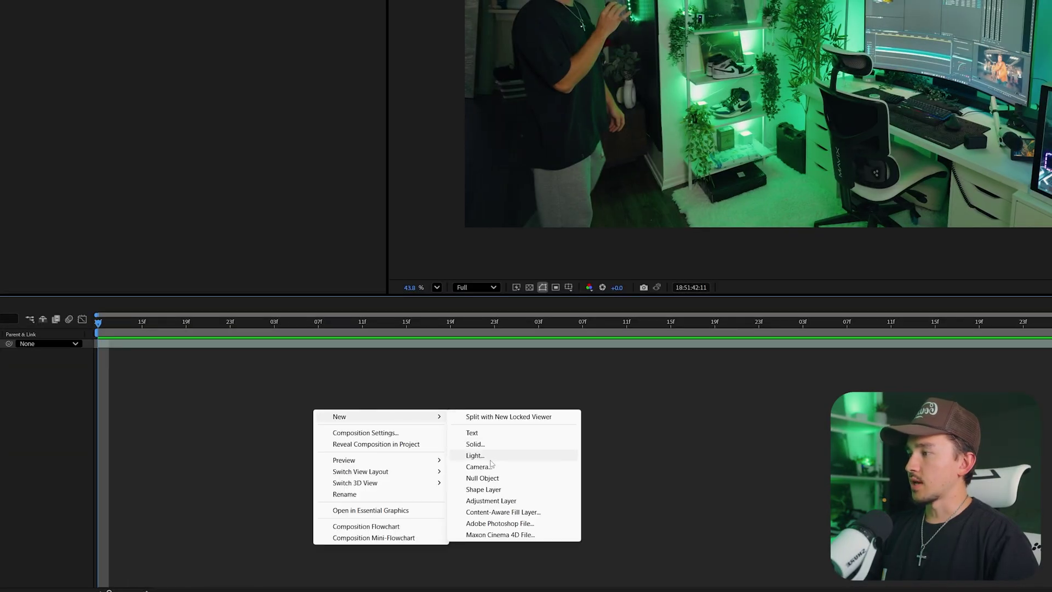
pyautogui.click(483, 479)
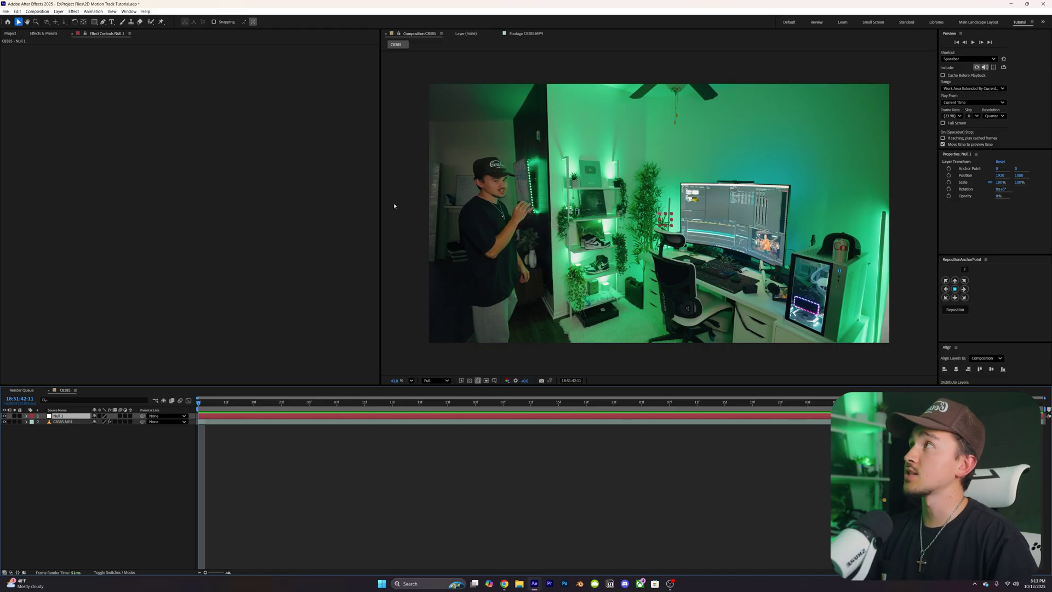
# Open the Tracker panel from Window and select the CB385.MP4 footage layer.
pyautogui.click(129, 12)
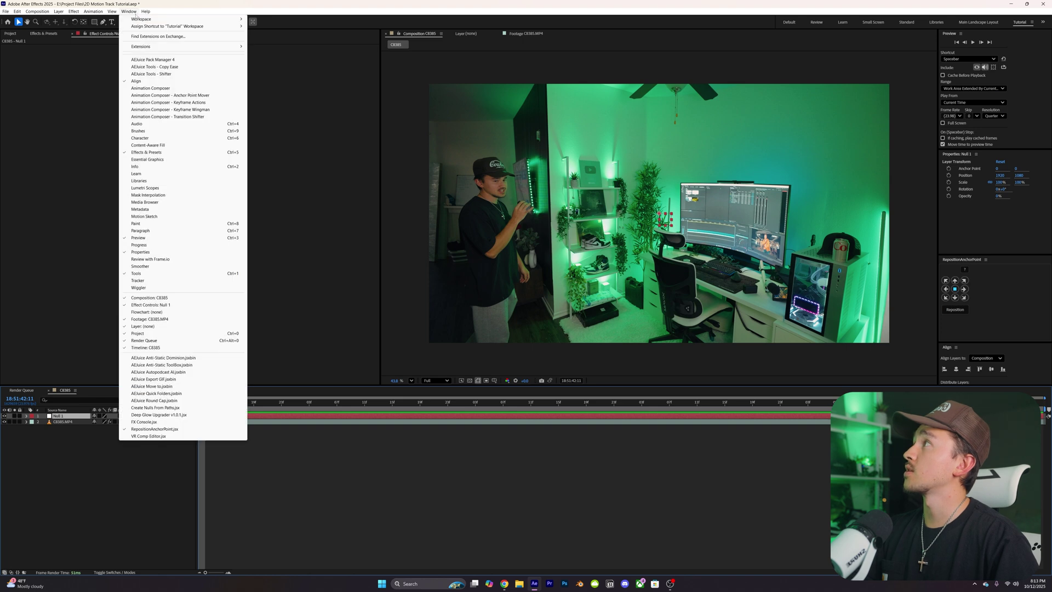
pyautogui.click(138, 280)
pyautogui.click(207, 424)
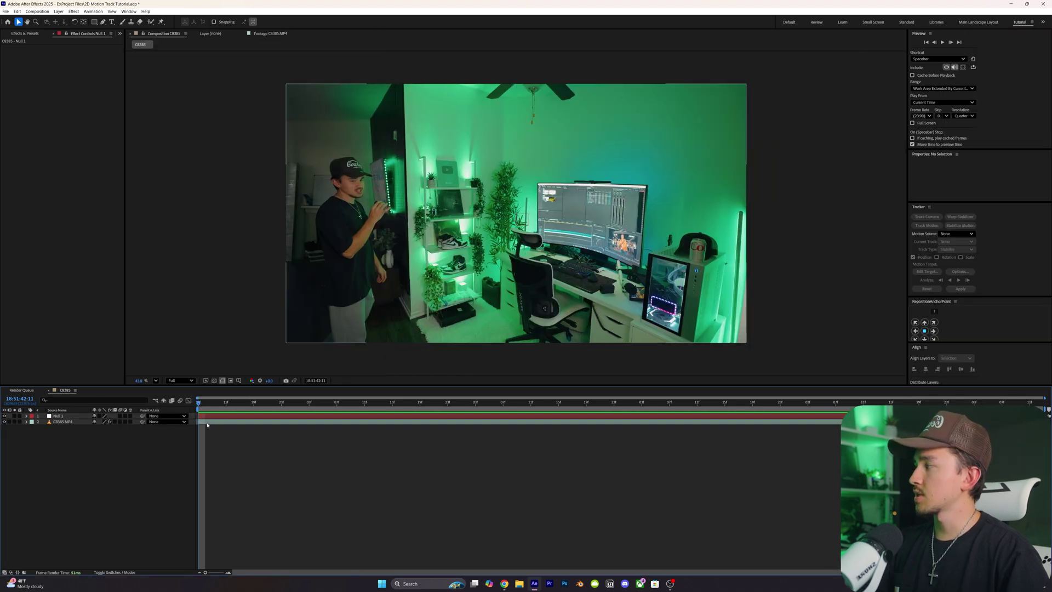
pyautogui.click(207, 422)
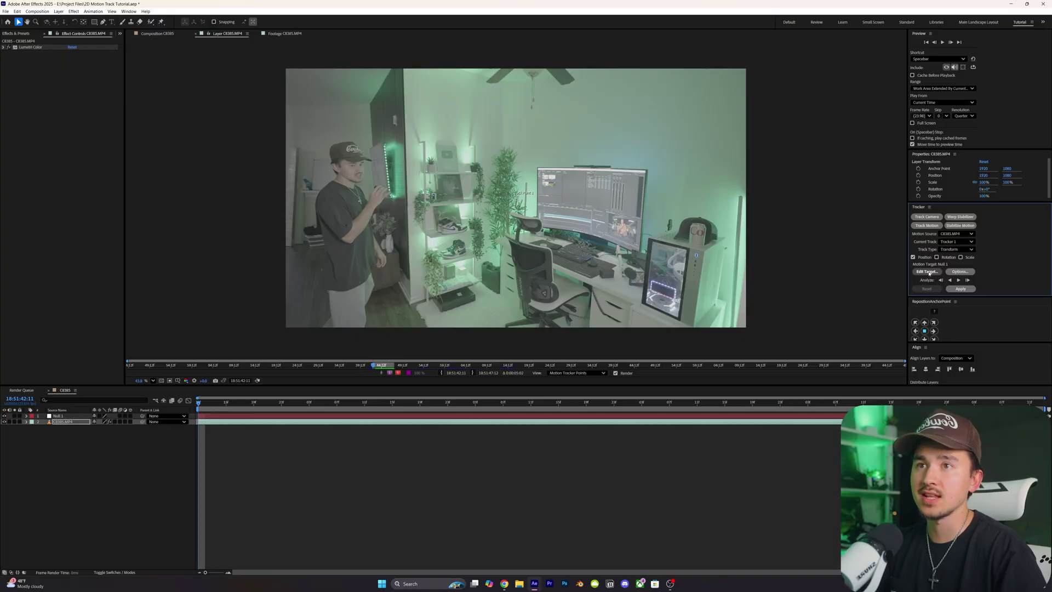
# Set the tracker's Edit Target layer to 1. Null 1.
pyautogui.click(926, 272)
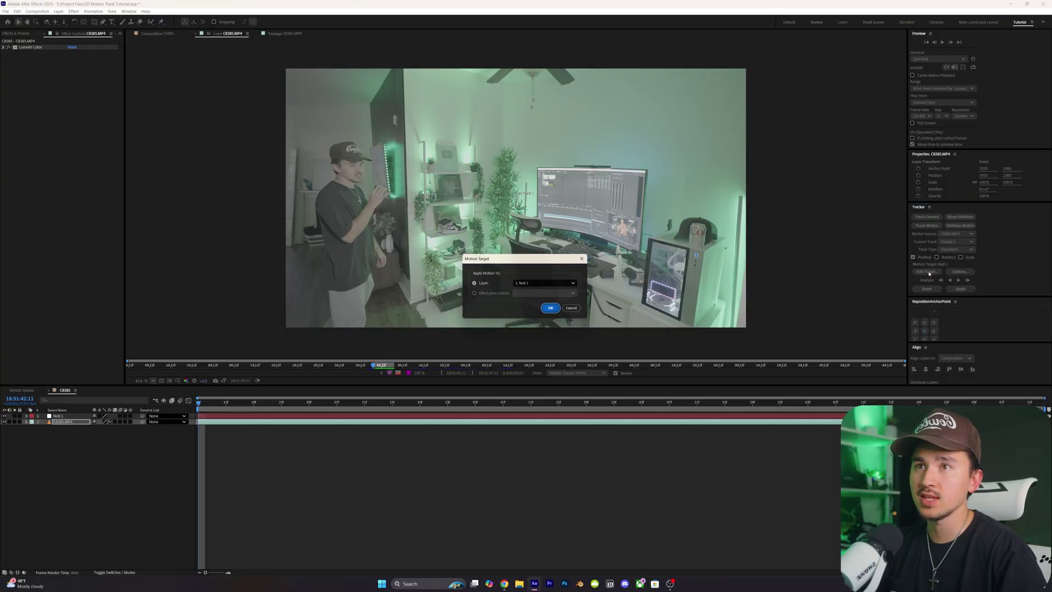
pyautogui.click(547, 284)
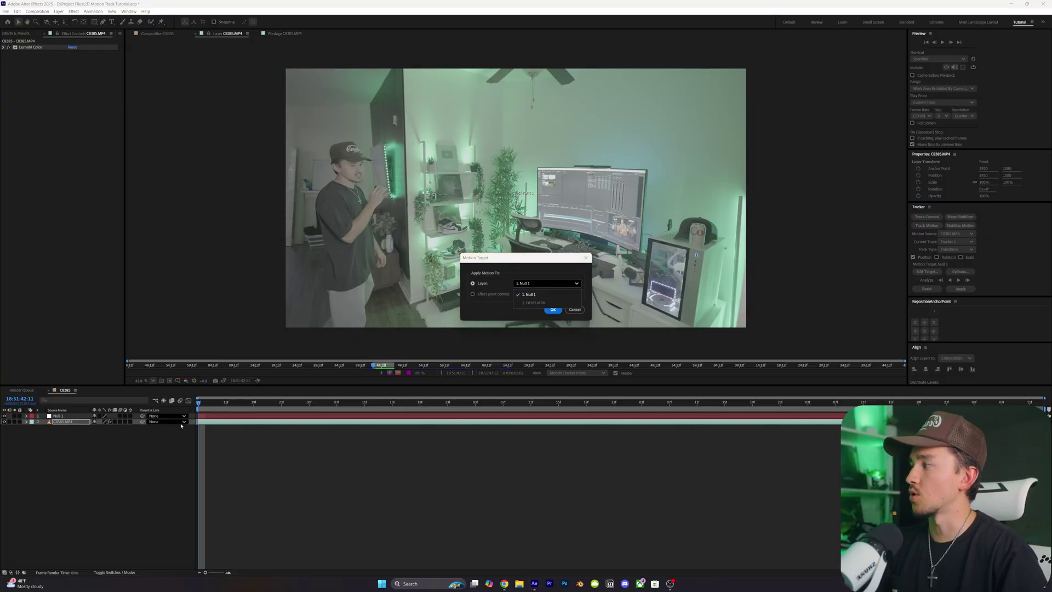
pyautogui.click(545, 296)
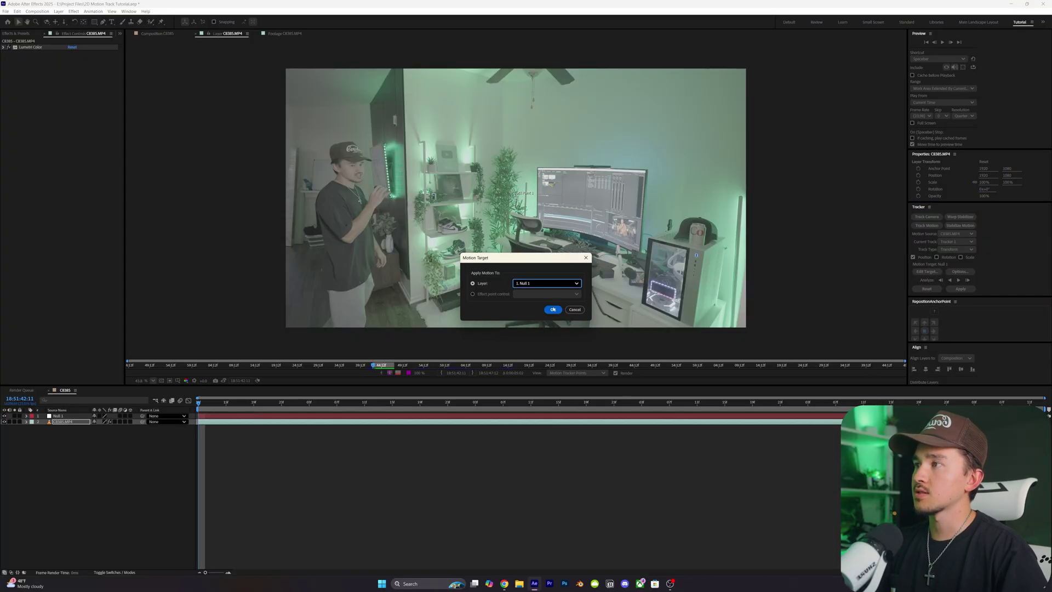
pyautogui.click(553, 310)
pyautogui.scroll(2, 510, 189)
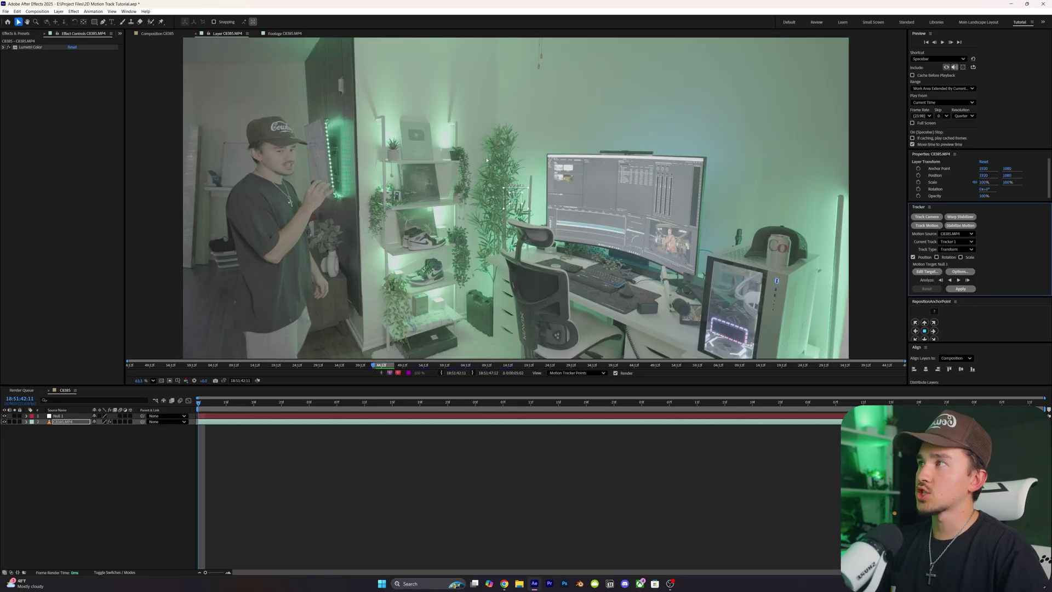
# Move Track Point 1 onto the cap's logo and enlarge its search region.
pyautogui.moveTo(519, 203); pyautogui.dragTo(283, 129)
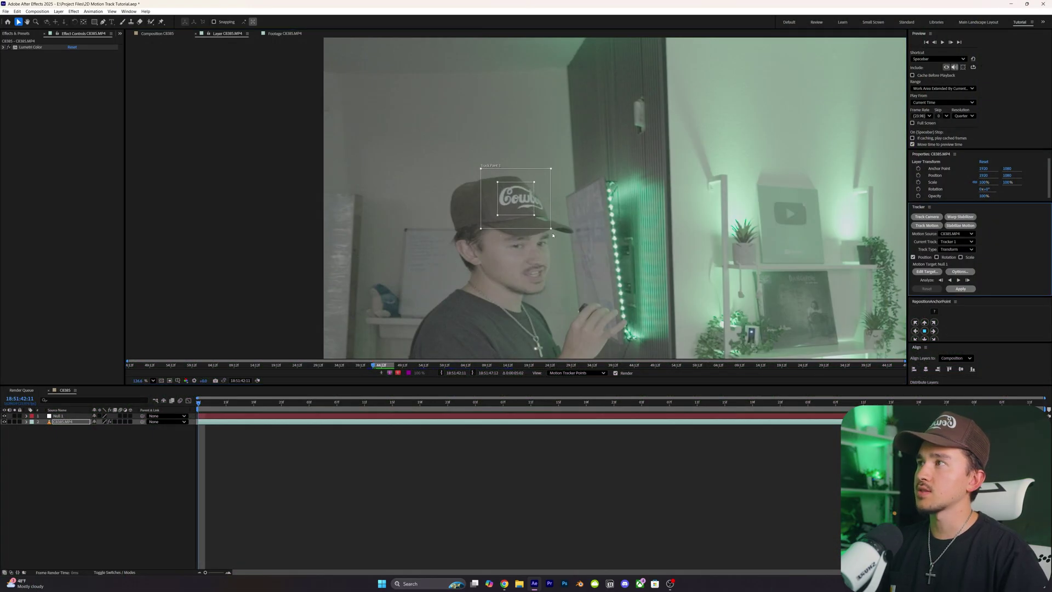
pyautogui.moveTo(551, 230); pyautogui.dragTo(567, 245)
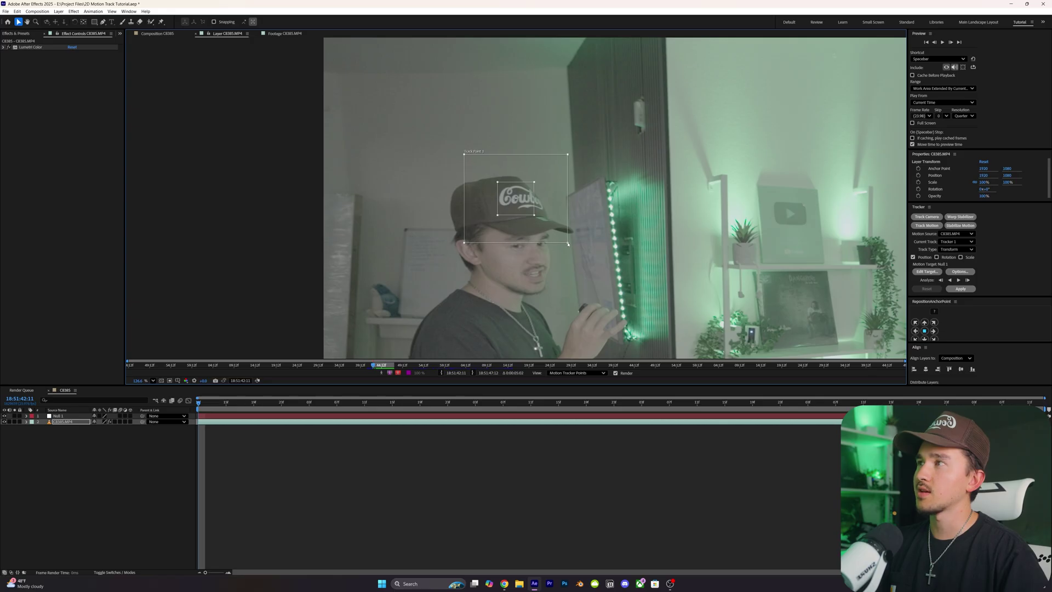
pyautogui.scroll(-5, 302, 193)
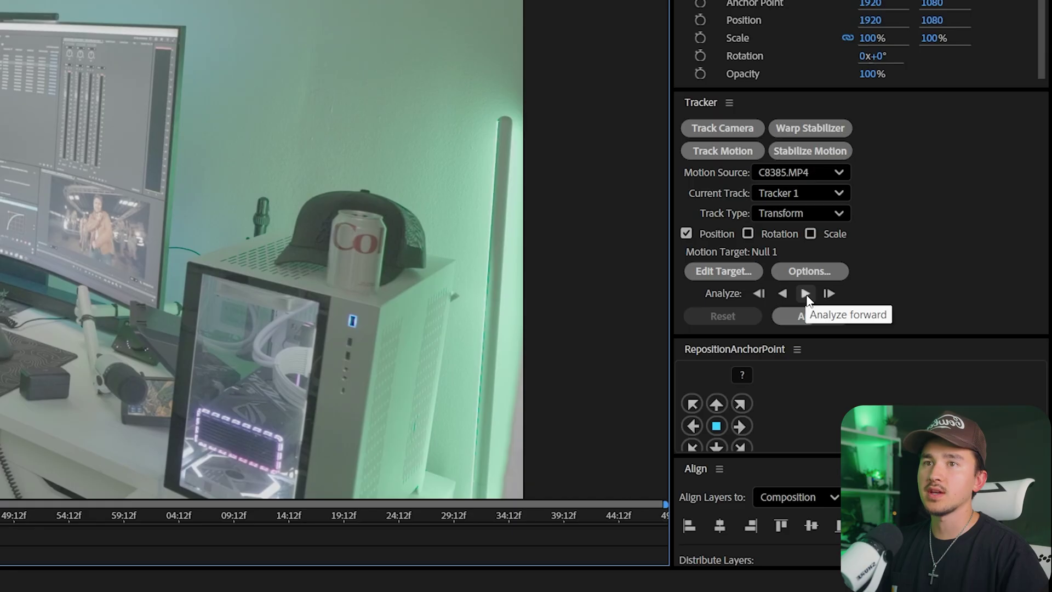
# Analyze the track forward, reveal keyframes with U, and select those after the playhead.
pyautogui.click(806, 294)
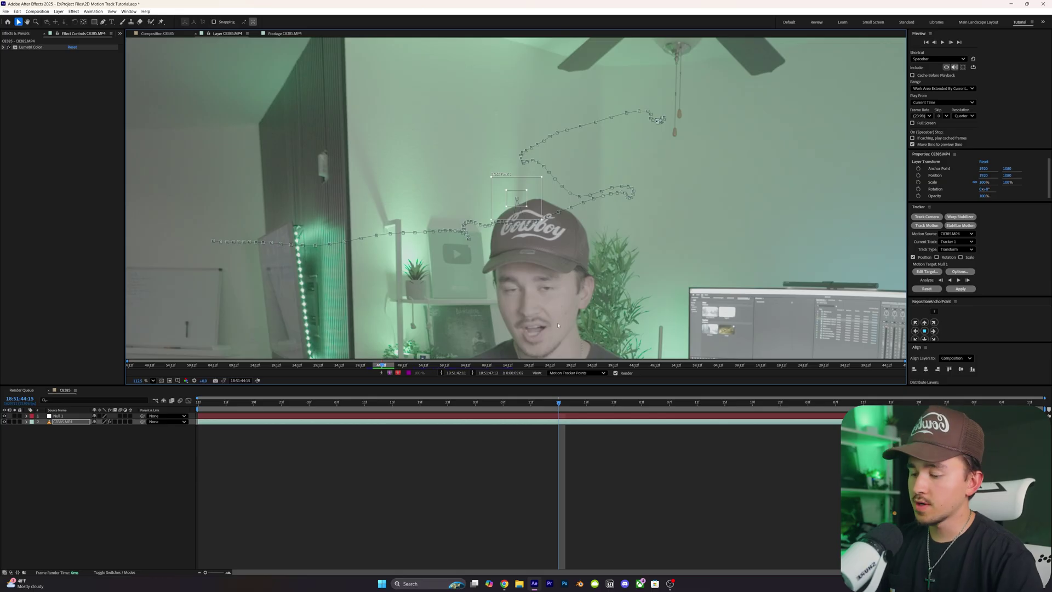
pyautogui.press('u')
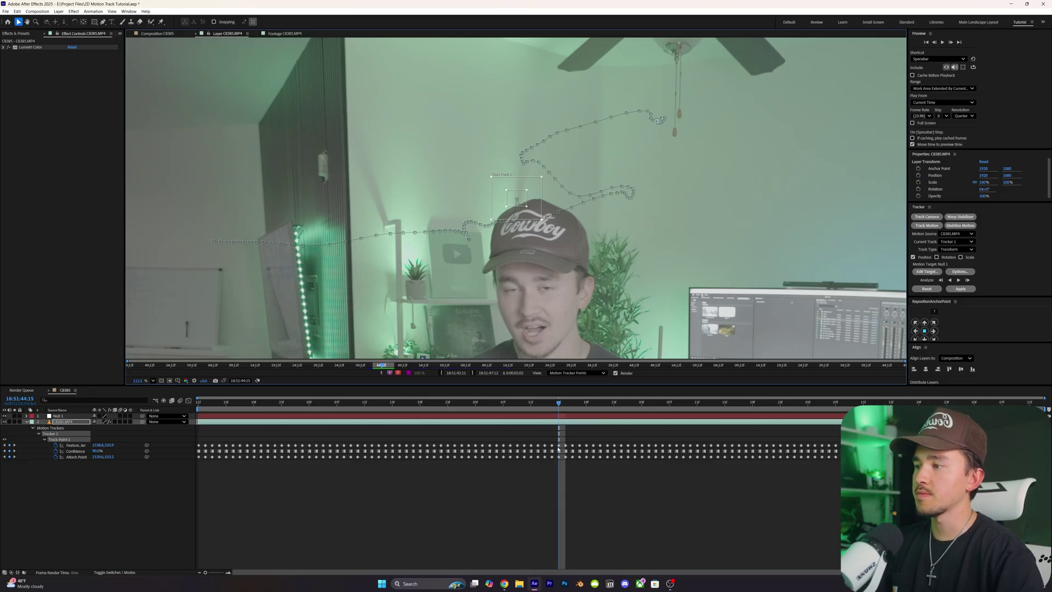
pyautogui.moveTo(554, 438); pyautogui.dragTo(1040, 463)
# Delete the bad track keyframes and nudge the track point back onto the hat.
pyautogui.press('Delete')
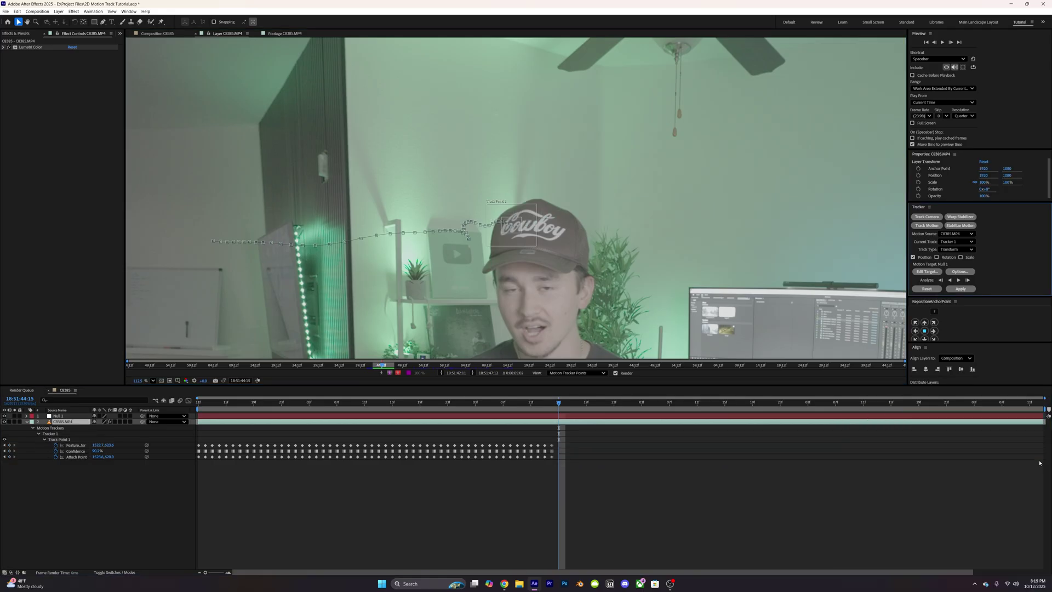
pyautogui.scroll(4, 521, 250)
pyautogui.moveTo(520, 251); pyautogui.dragTo(524, 252)
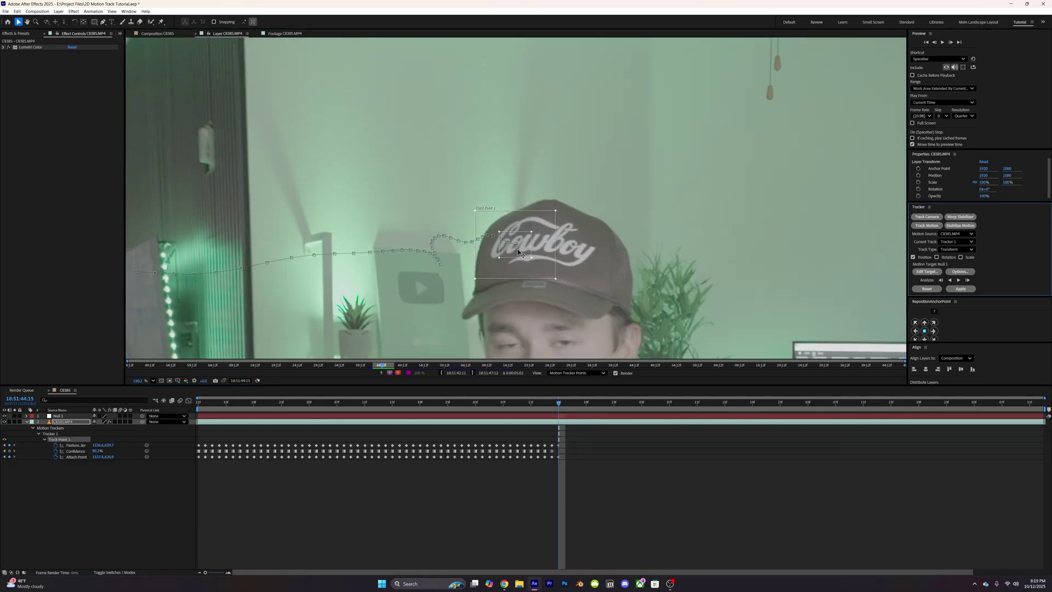
pyautogui.scroll(2, 516, 250)
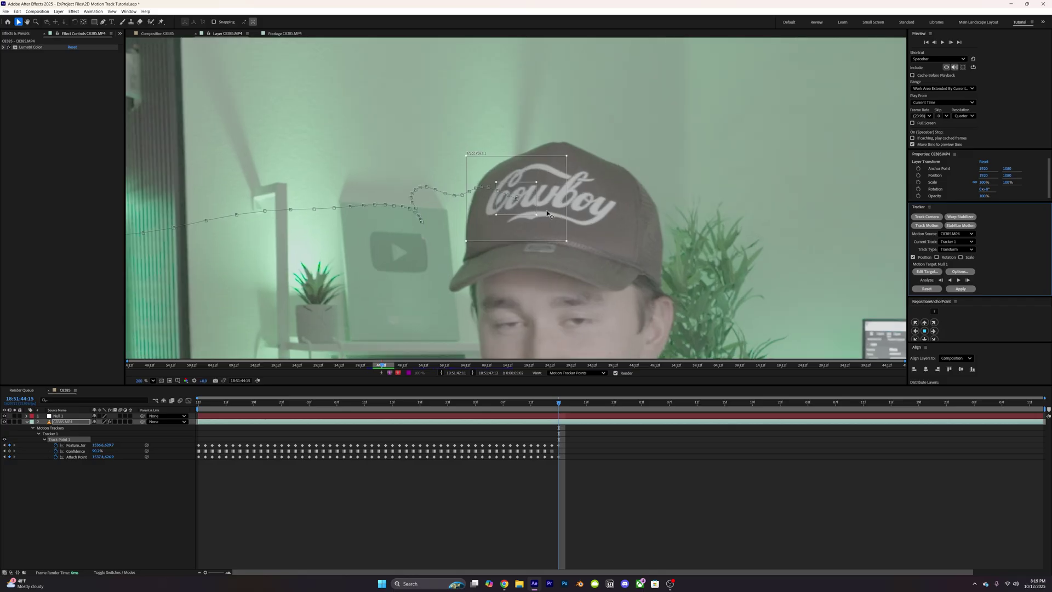
pyautogui.scroll(-2, 548, 214)
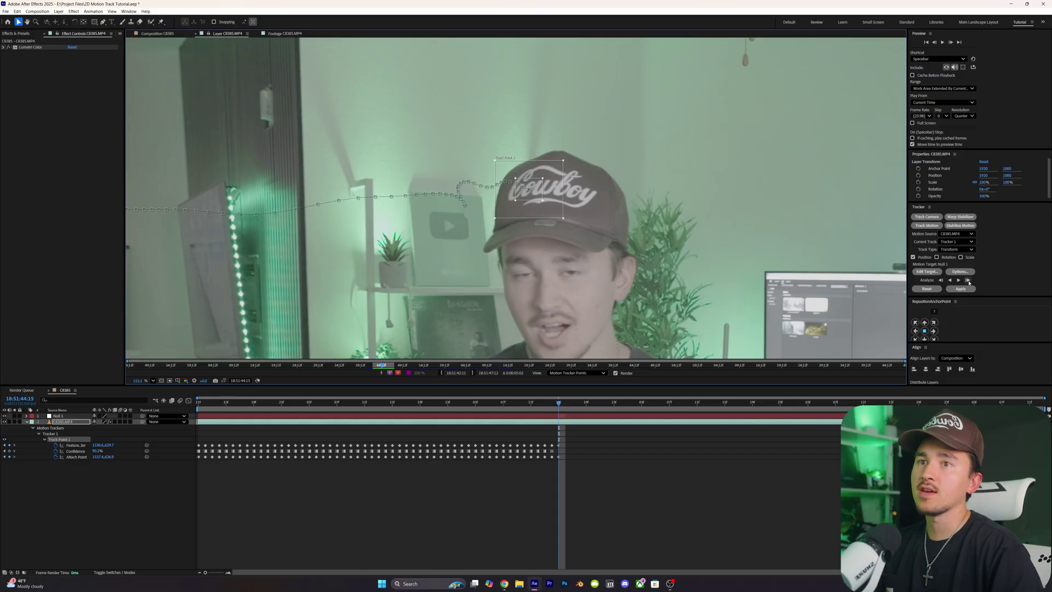
# Track the cap five single frames forward, then analyze forward through the clip.
pyautogui.click(968, 280)
pyautogui.click(968, 281)
pyautogui.click(967, 280)
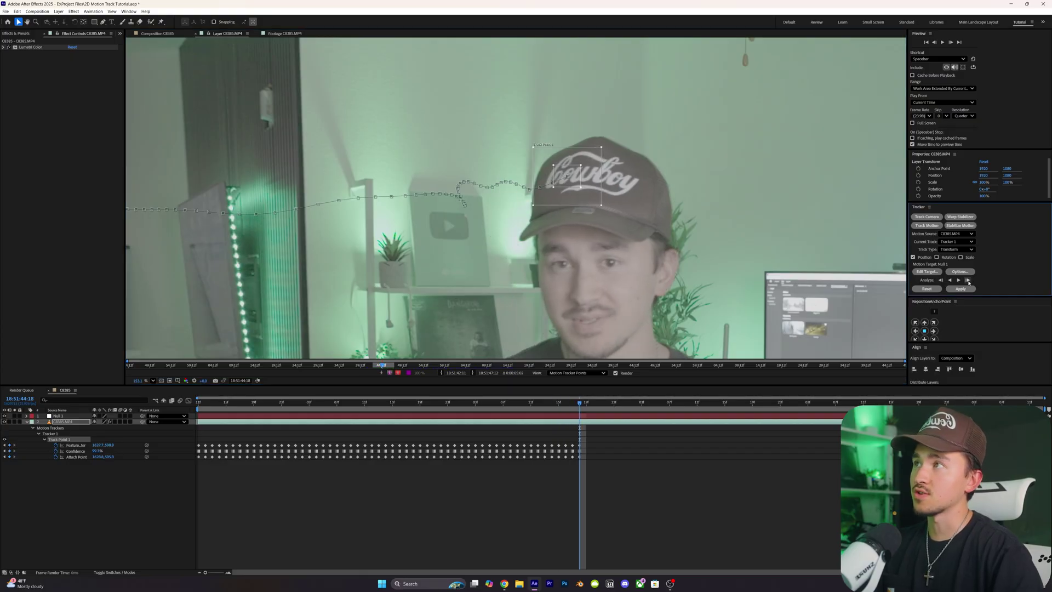
pyautogui.click(968, 280)
pyautogui.click(968, 281)
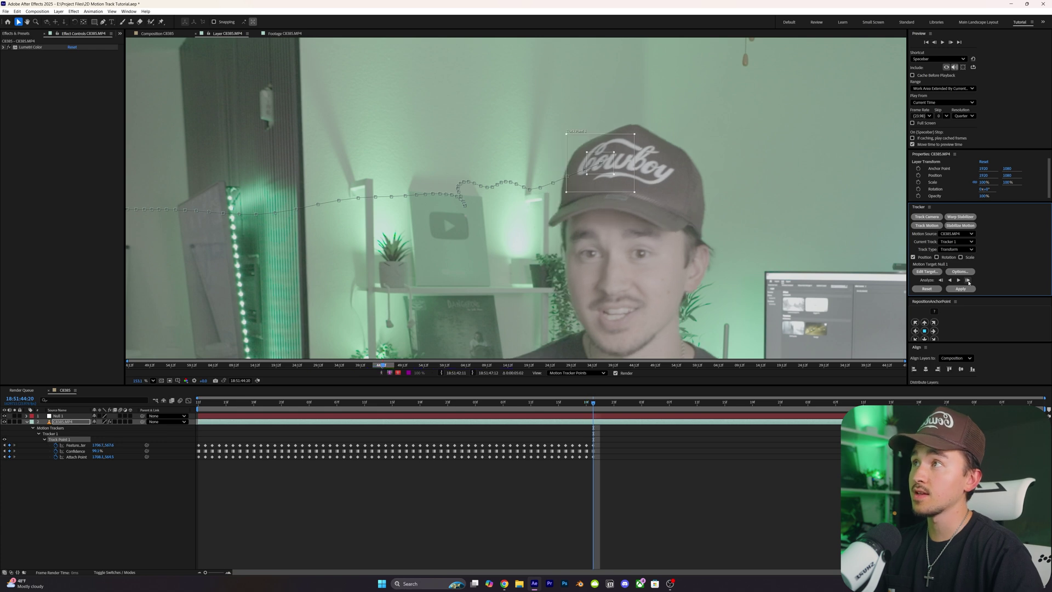
pyautogui.scroll(-2, 672, 240)
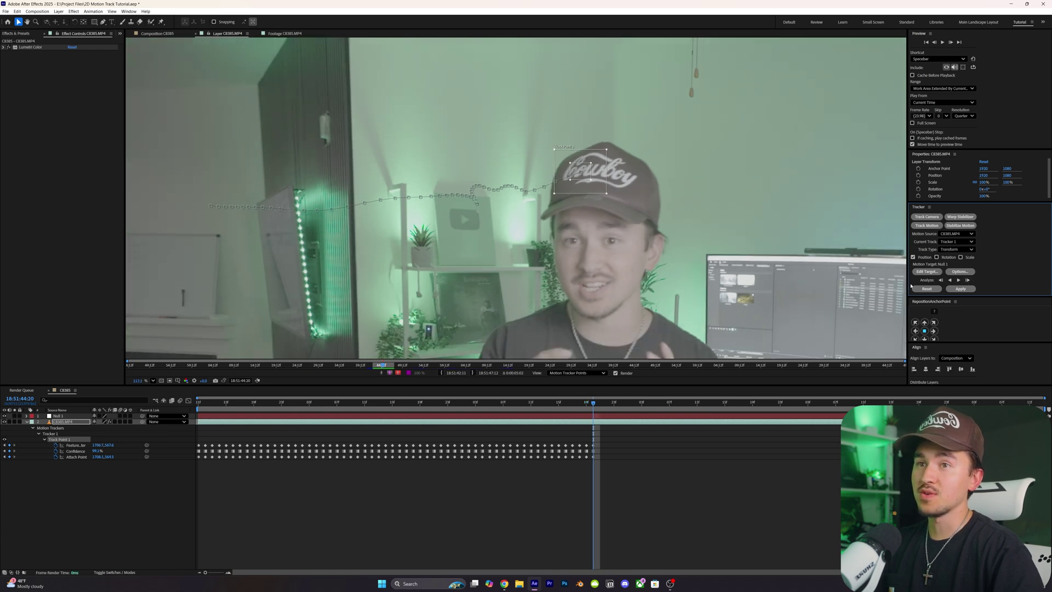
pyautogui.click(959, 281)
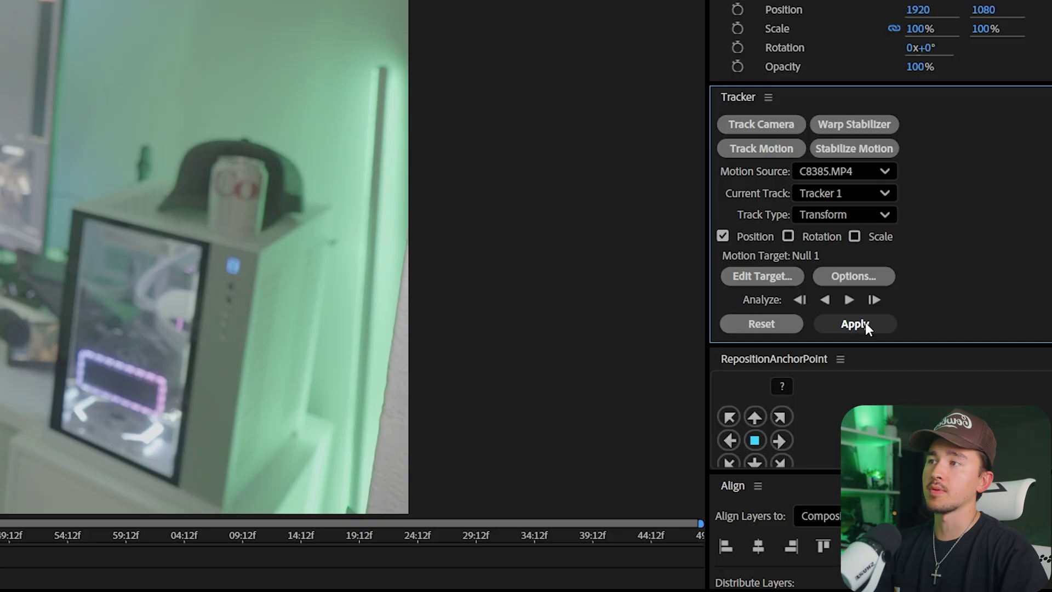
# Apply the track to Null 1 in X and Y, then select Null 1.
pyautogui.click(866, 322)
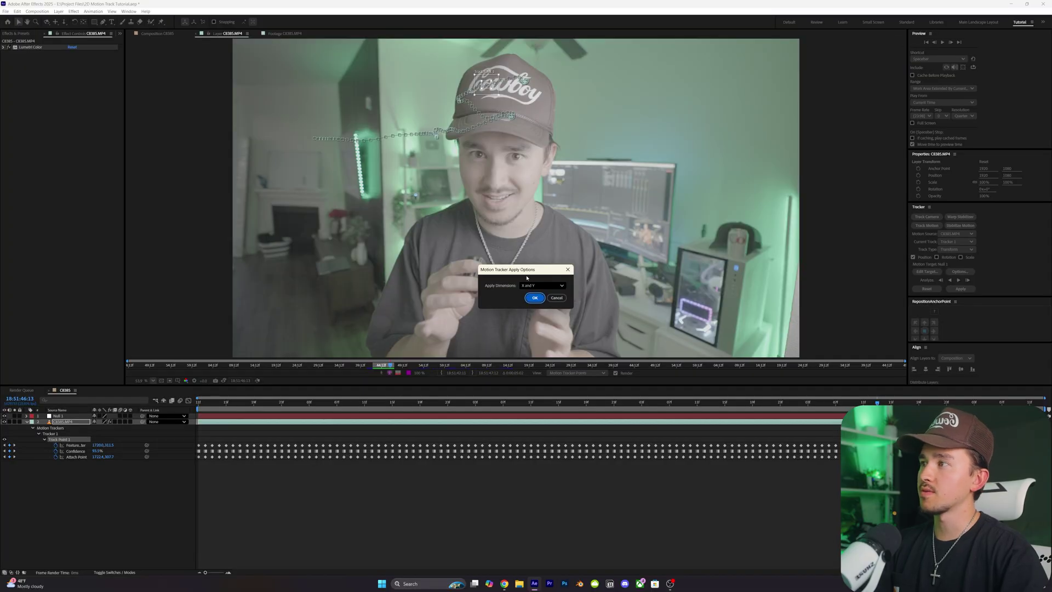
pyautogui.click(535, 298)
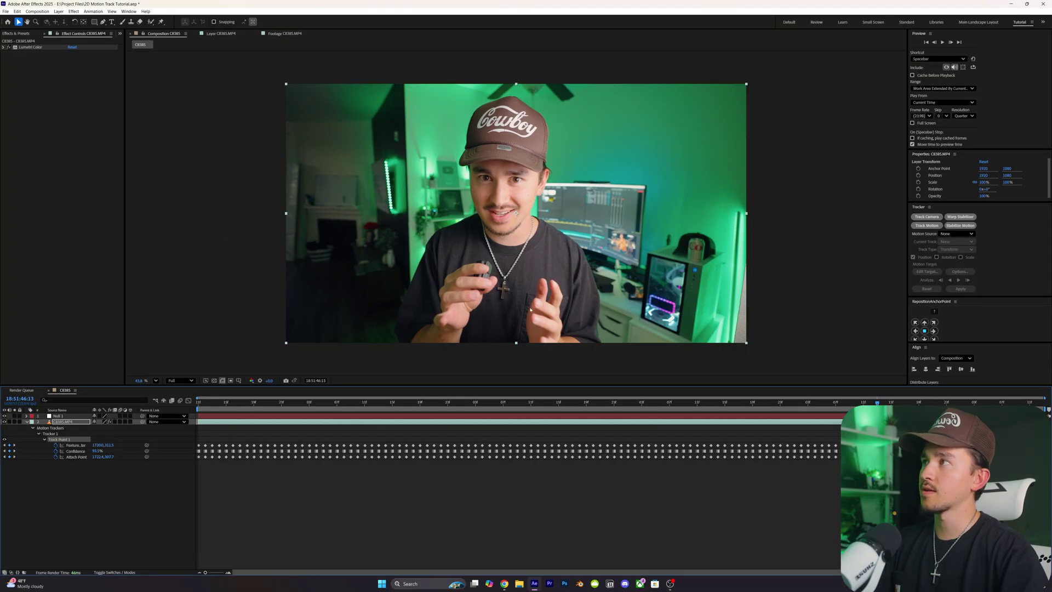
pyautogui.click(210, 417)
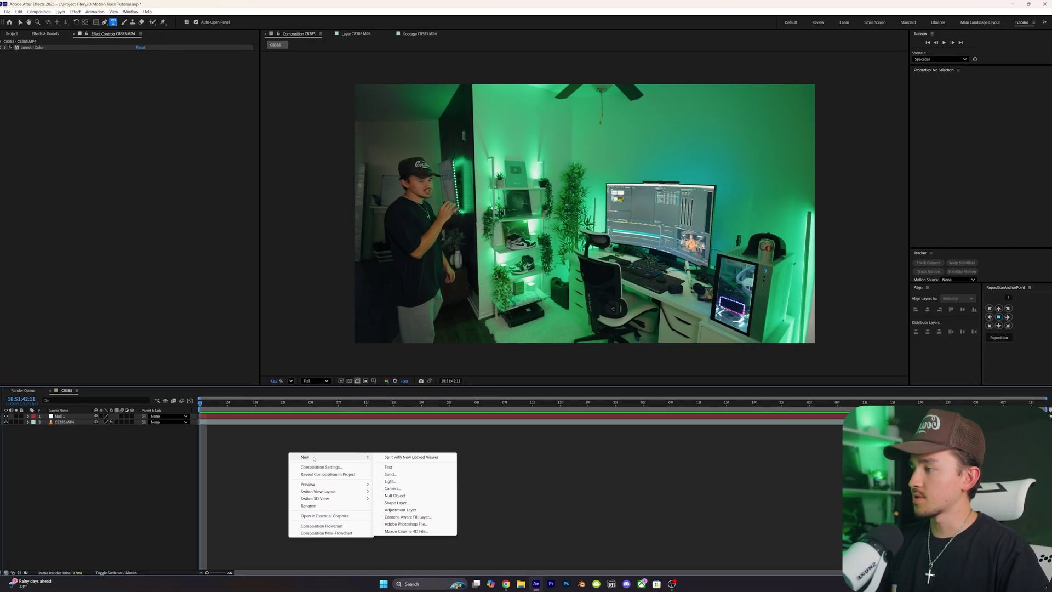
# Add a word text layer, then split it with Ctrl+Shift+D where the next word starts.
pyautogui.click(387, 467)
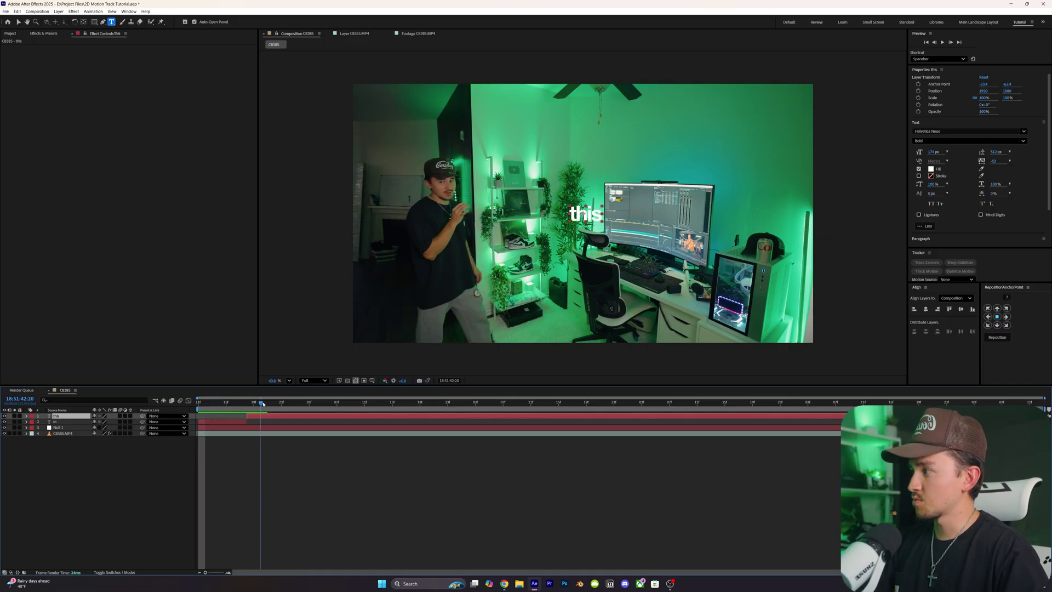
pyautogui.moveTo(294, 404); pyautogui.dragTo(300, 403)
pyautogui.hotkey('ctrl', 'shift', 'd')
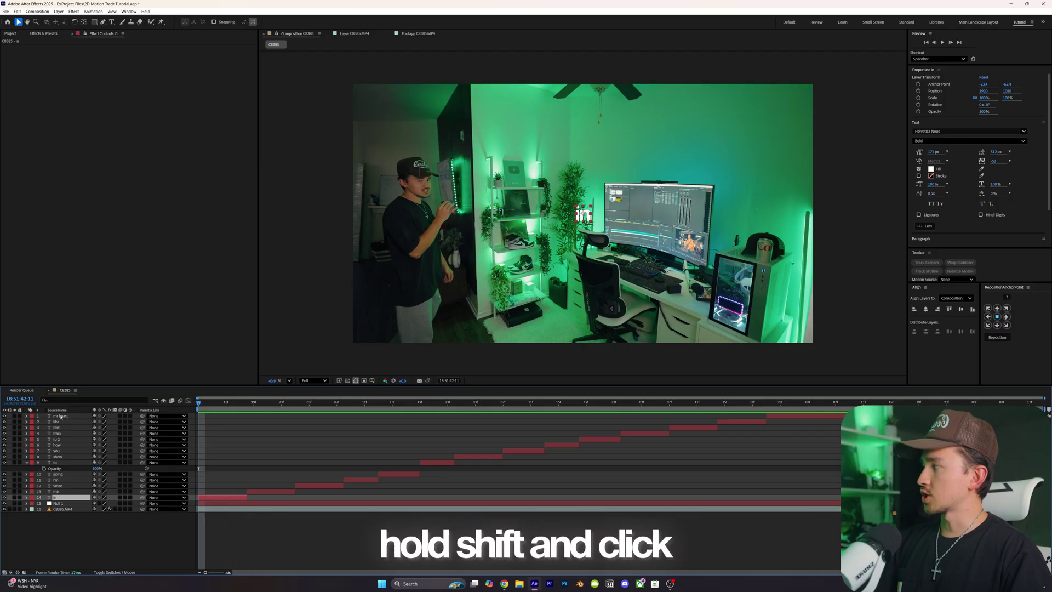
# Select all fourteen word layers, move them above the hat, and parent them to Null 1.
pyautogui.keyDown('shift'); pyautogui.click(60, 416); pyautogui.keyUp('shift')
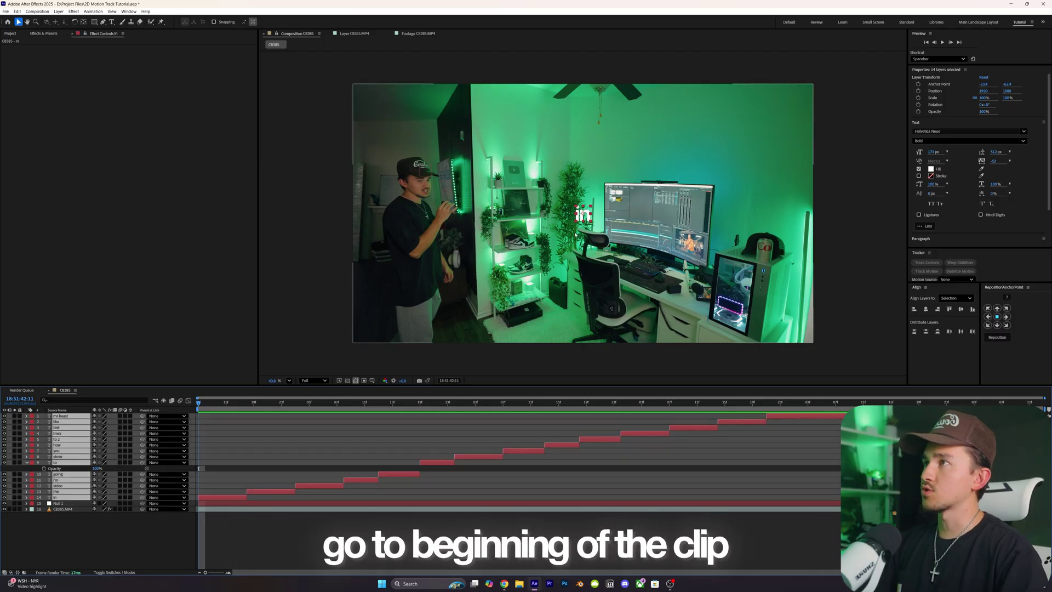
pyautogui.moveTo(584, 213); pyautogui.dragTo(412, 153)
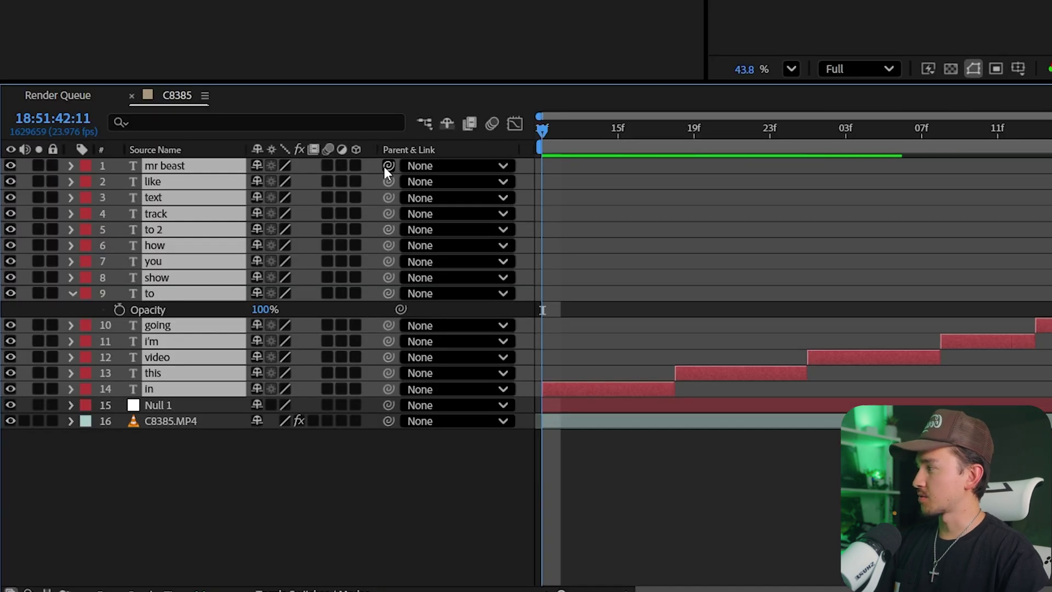
pyautogui.moveTo(389, 165); pyautogui.dragTo(167, 407)
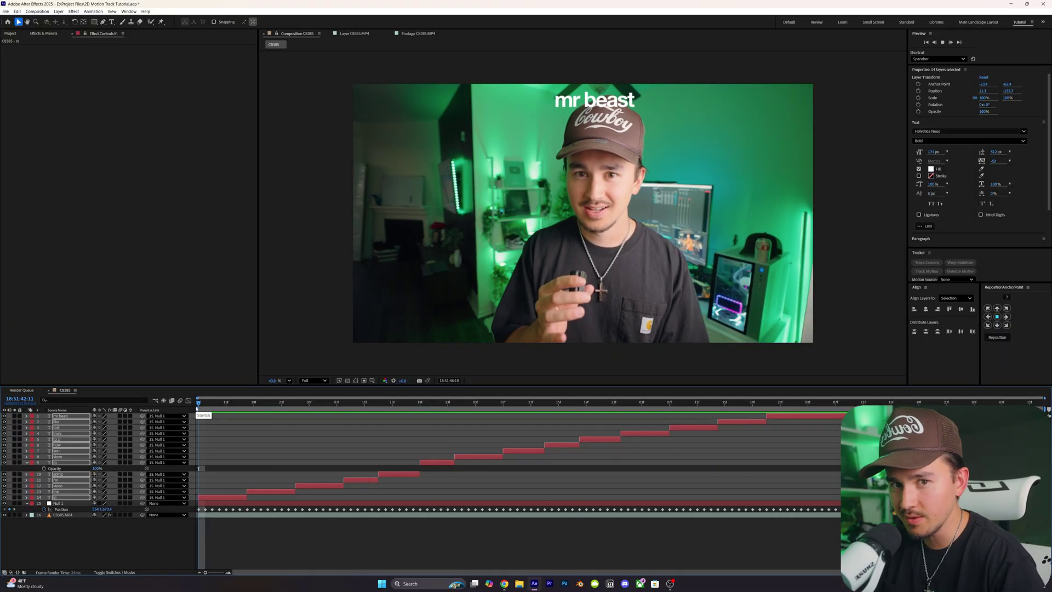
pyautogui.click(274, 429)
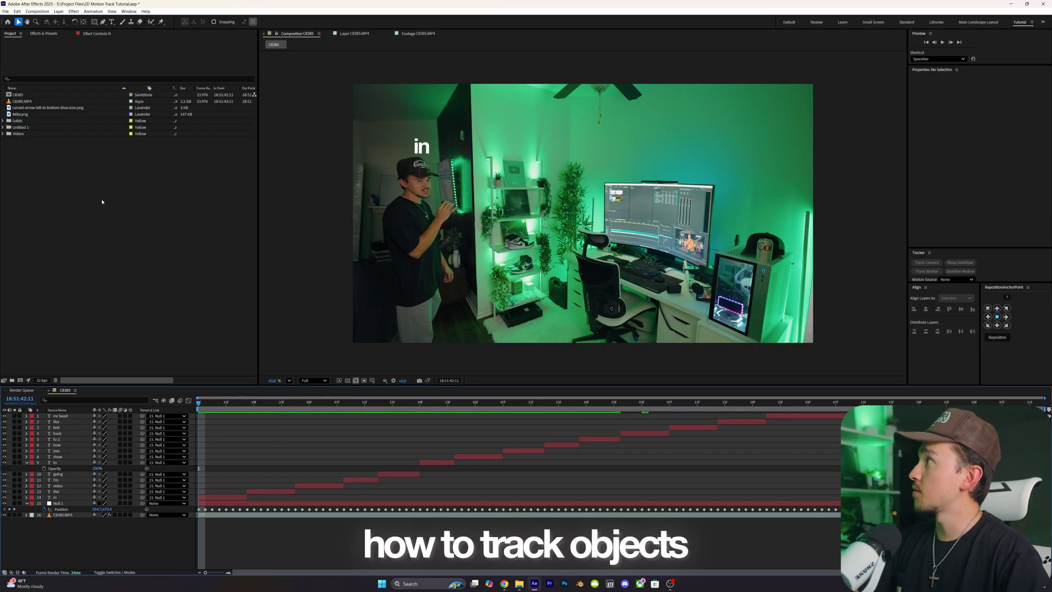
# Add the curved blue arrow PNG, parent it to Null 1, place it beside 'in', rotate it 55°.
pyautogui.moveTo(45, 108); pyautogui.dragTo(202, 421)
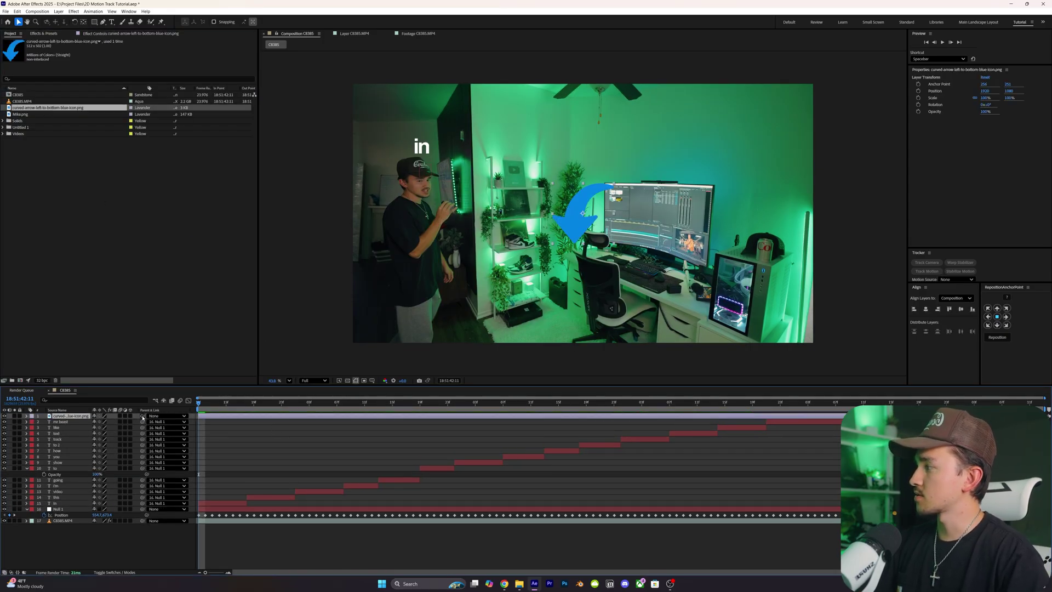
pyautogui.moveTo(117, 433); pyautogui.dragTo(64, 509)
pyautogui.moveTo(584, 224); pyautogui.dragTo(456, 162)
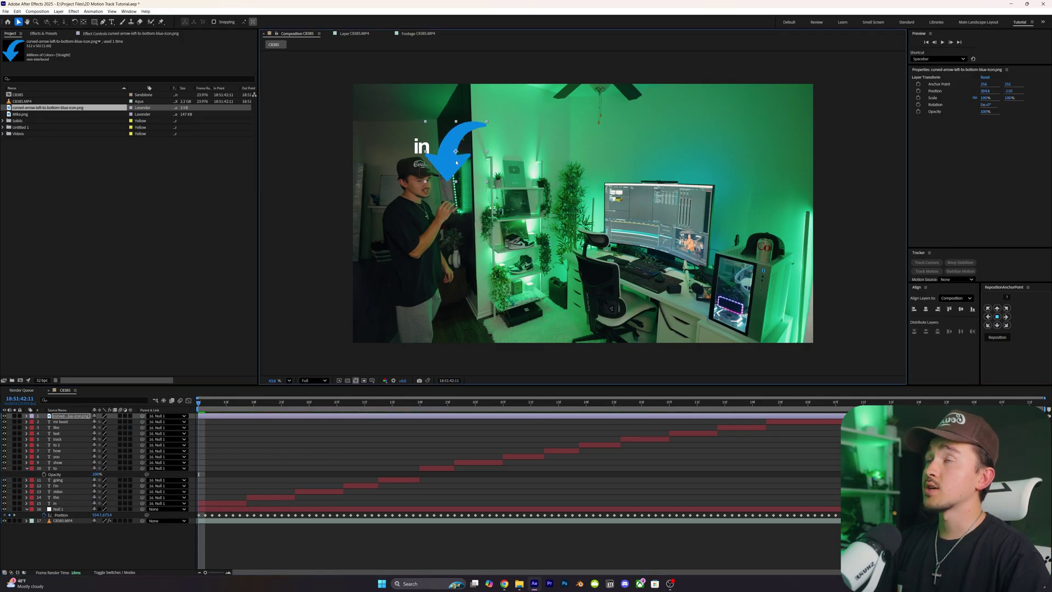
pyautogui.moveTo(989, 104); pyautogui.dragTo(1011, 105)
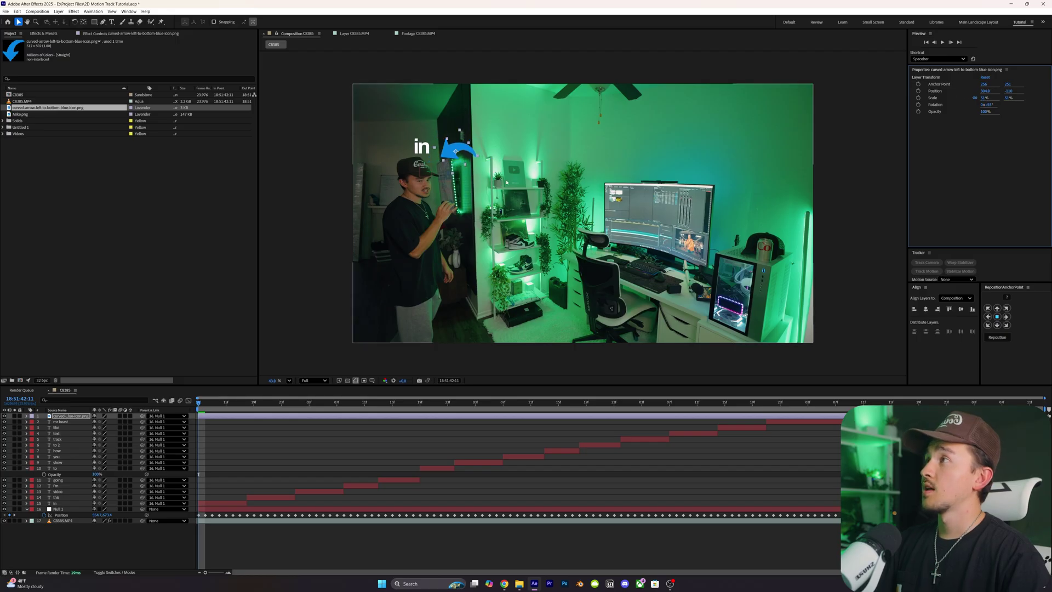
pyautogui.press('space')
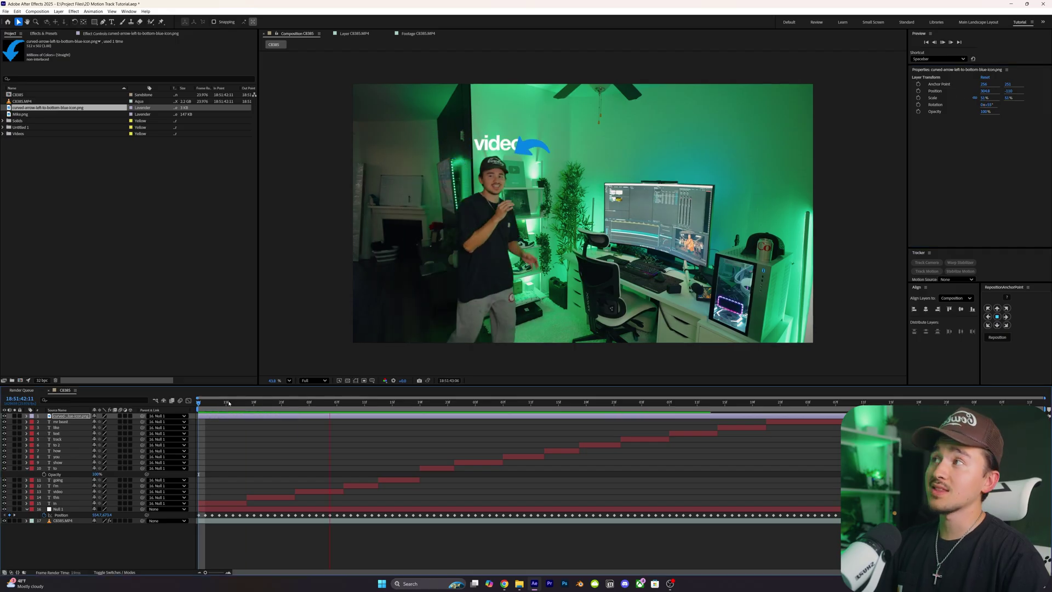